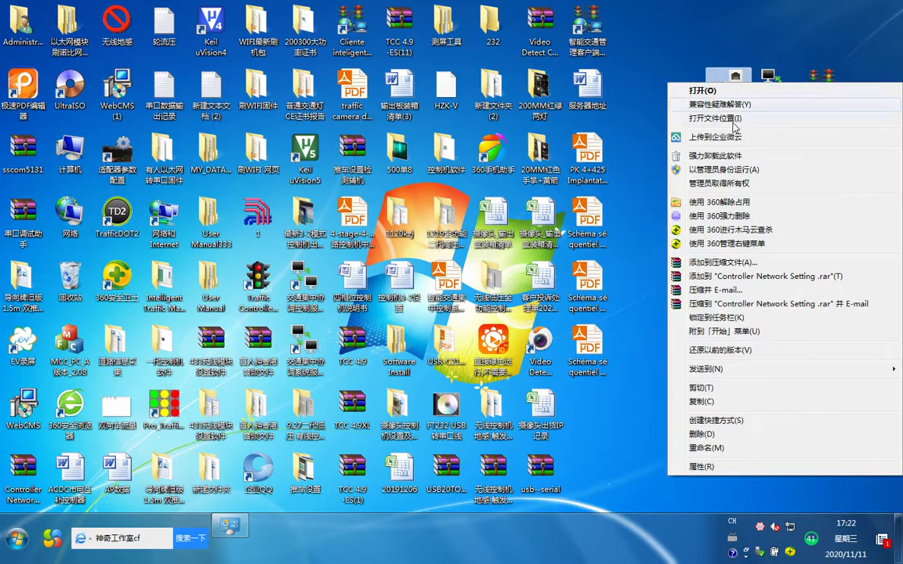
# - Open the file location of the Controller Network Setting shortcut and delete the M4lang file there
pyautogui.click(721, 115)
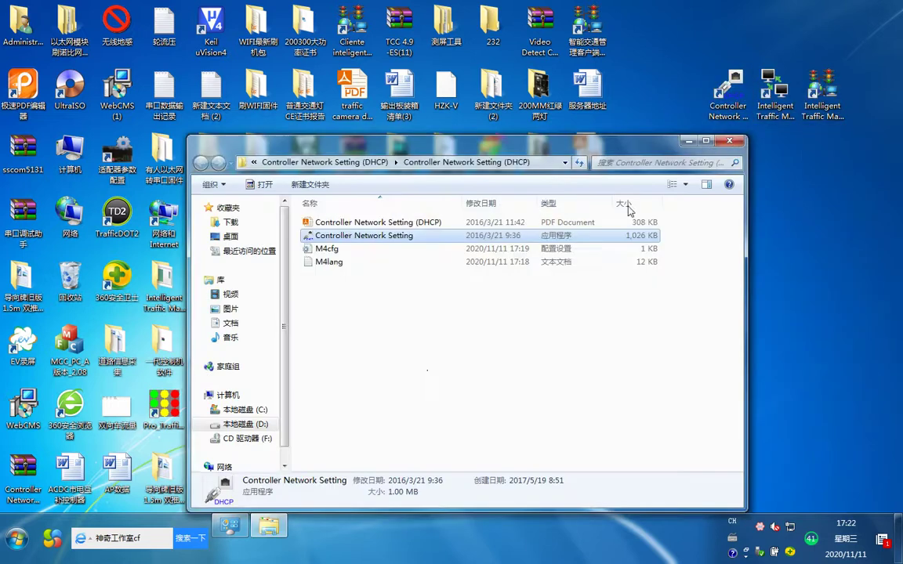
pyautogui.click(338, 263)
pyautogui.rightClick(336, 262)
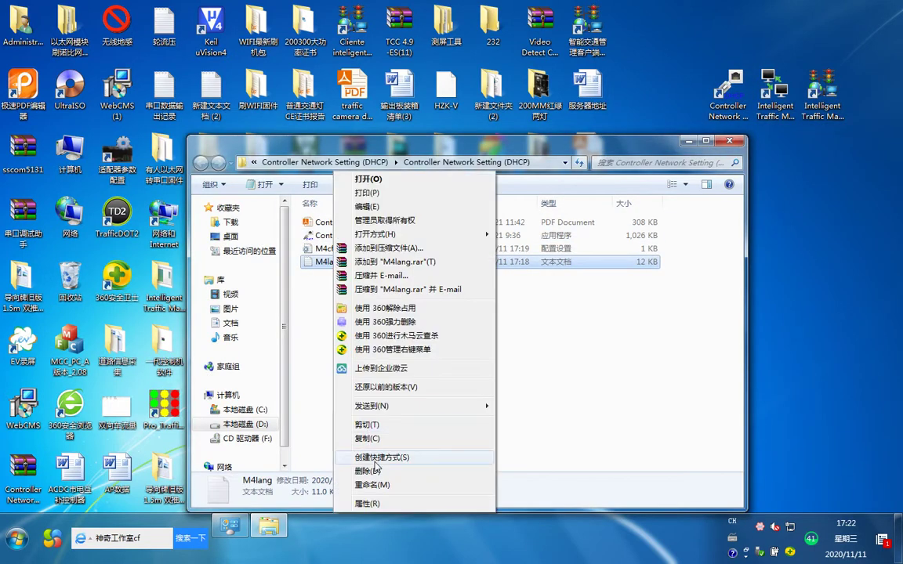
pyautogui.click(442, 472)
pyautogui.click(508, 316)
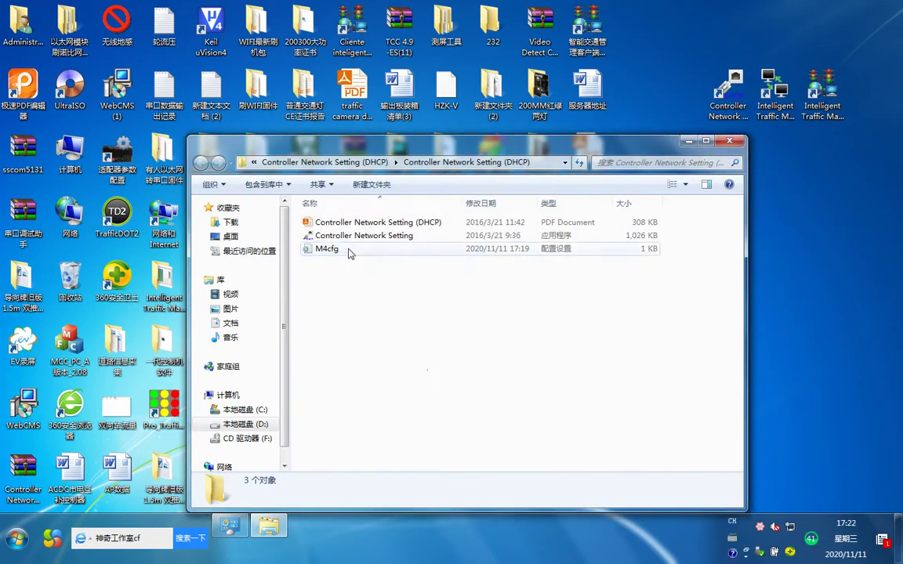
# - Delete the M4cfg configuration file from the Controller Network Setting folder and minimize the folder window
pyautogui.click(349, 249)
pyautogui.rightClick(349, 249)
pyautogui.click(384, 471)
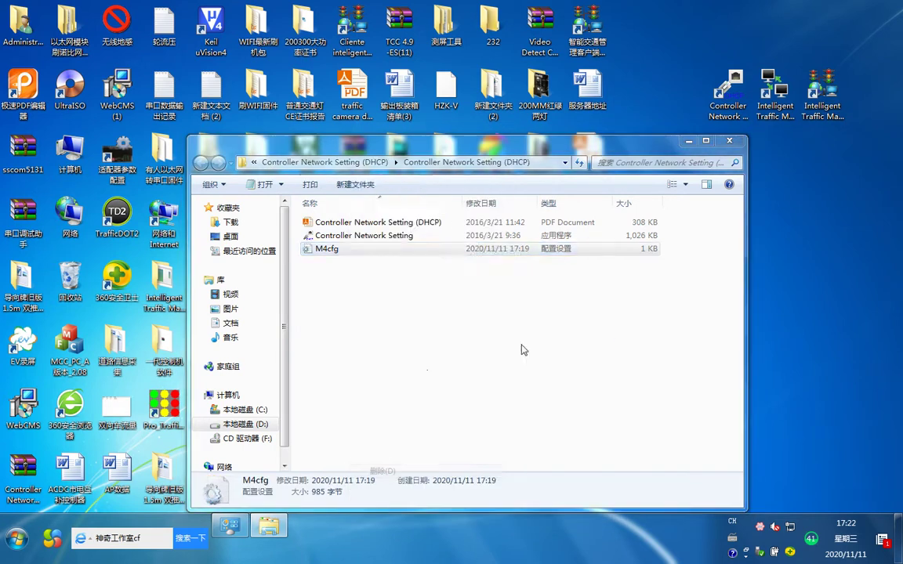
pyautogui.click(508, 316)
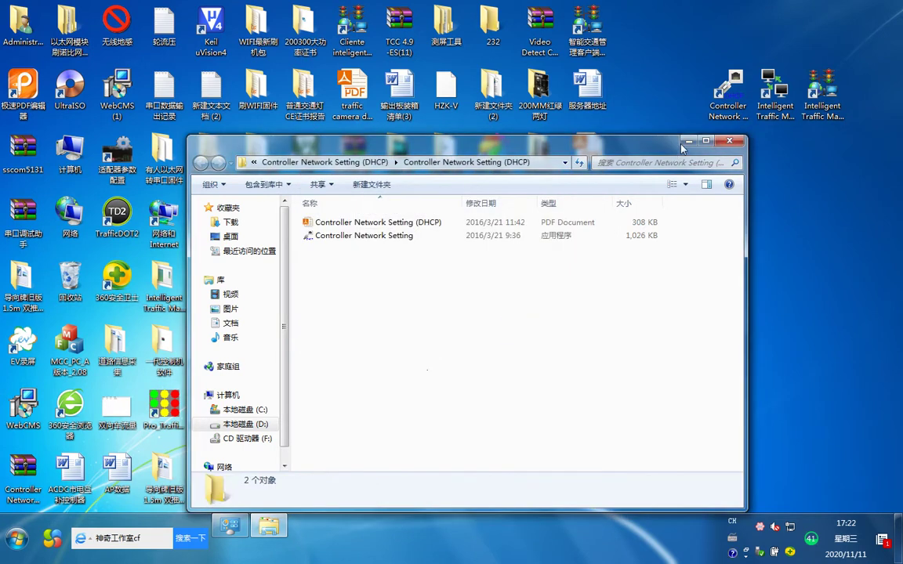
pyautogui.click(687, 142)
# - Launch the Controller Network Setting tool from its desktop shortcut and search the network for devices
pyautogui.rightClick(722, 92)
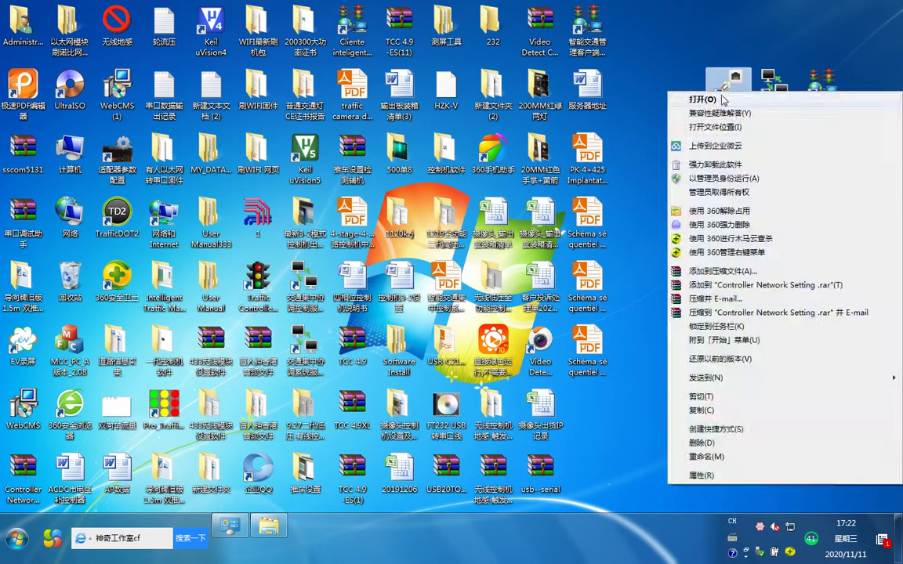
pyautogui.click(723, 99)
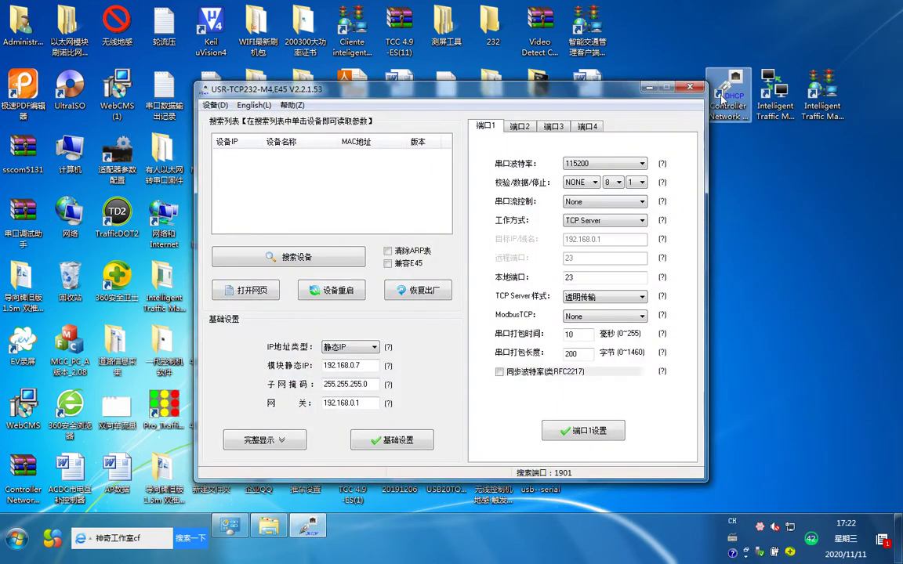
pyautogui.click(282, 257)
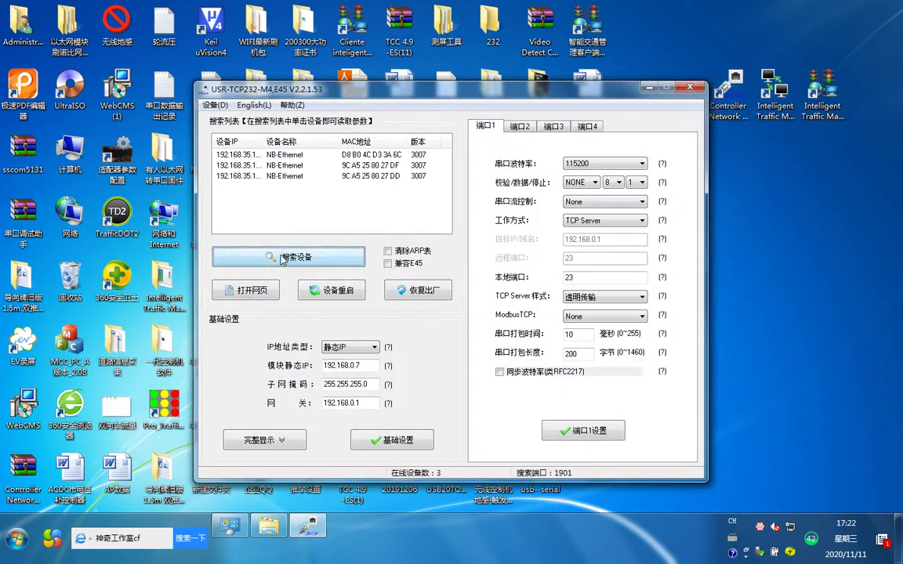
# - Set the target IP of the first listed device to 192.168.35.133 and apply its port 1 settings
pyautogui.click(328, 155)
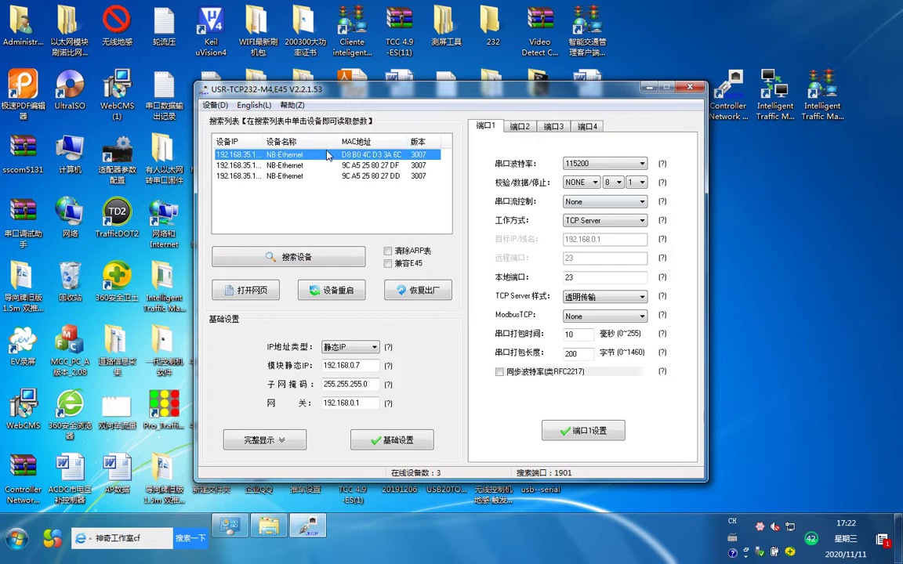
pyautogui.click(620, 240)
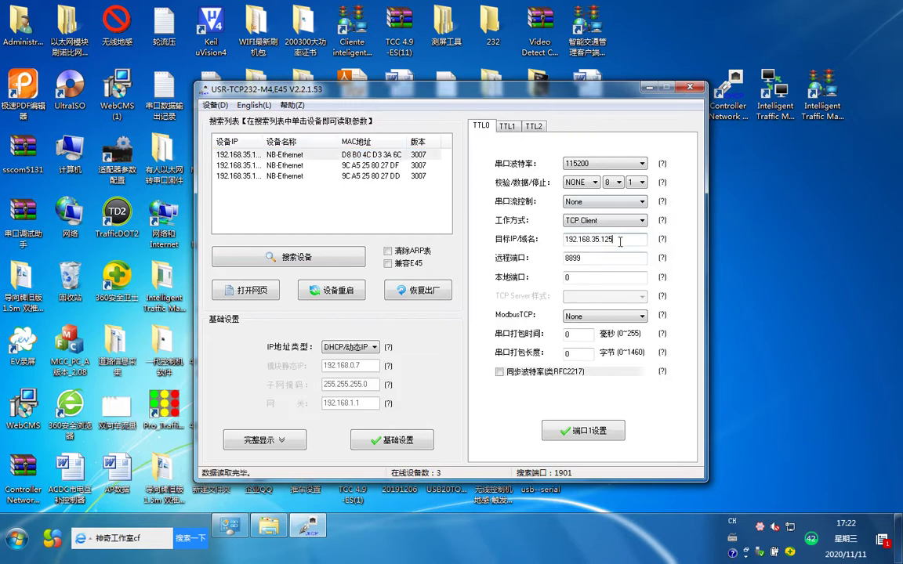
pyautogui.write('33')
pyautogui.click(603, 436)
# - Change the second listed device's target IP to 192.168.35.133 and apply its port 1 settings
pyautogui.click(423, 166)
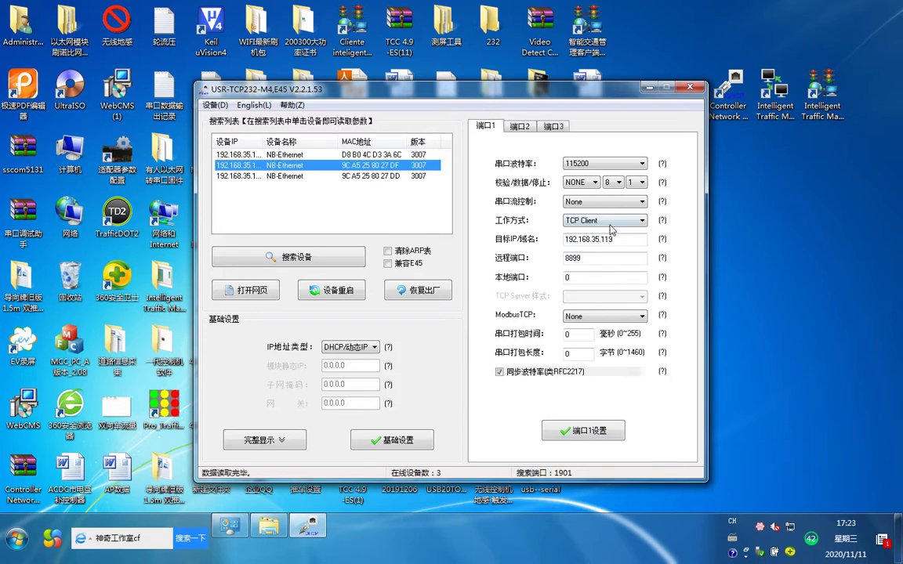
pyautogui.click(620, 239)
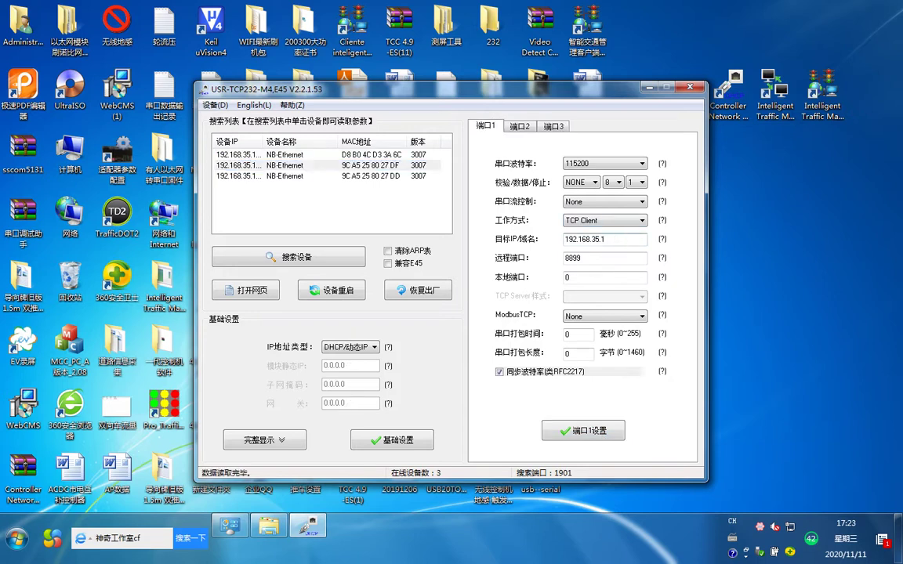
pyautogui.click(579, 430)
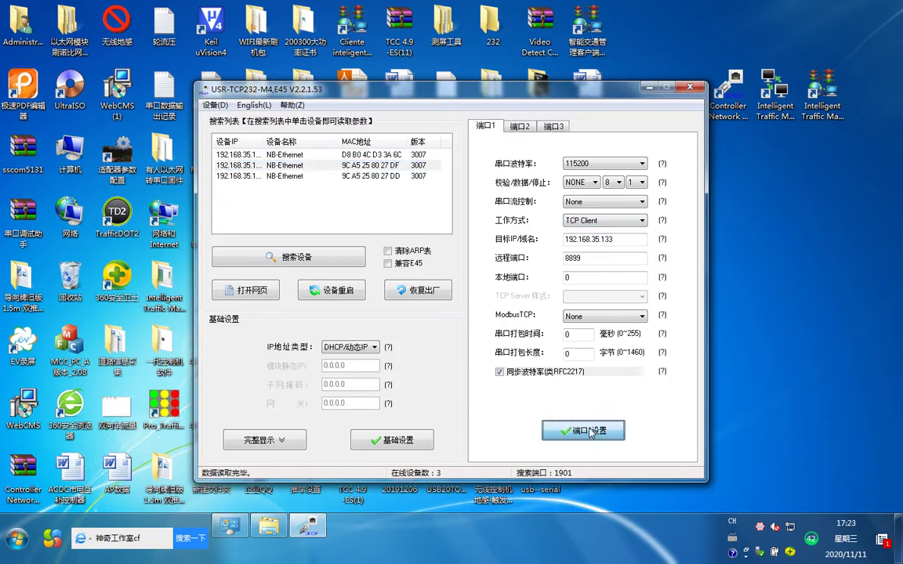
# - Point the third listed device to target IP 192.168.35.133 and apply its port 1 settings
pyautogui.click(377, 177)
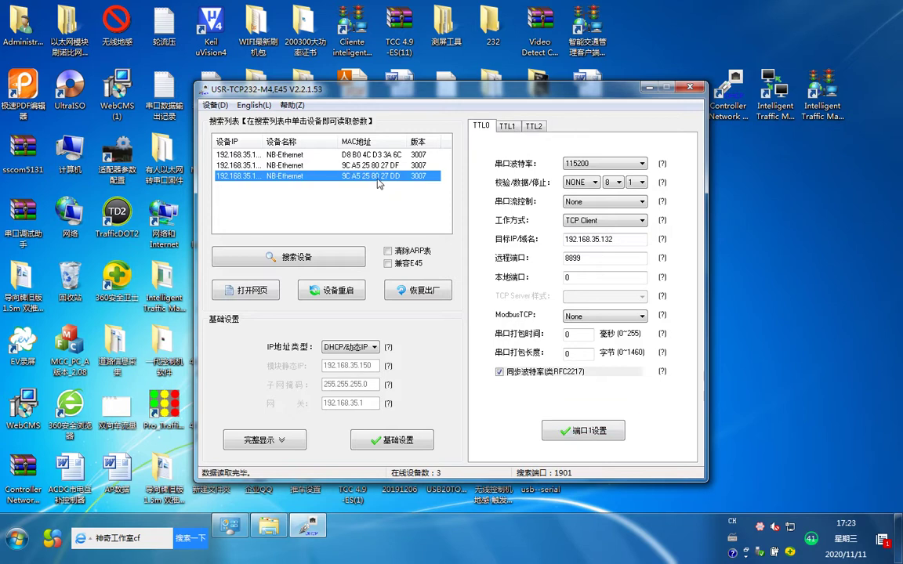
pyautogui.click(631, 243)
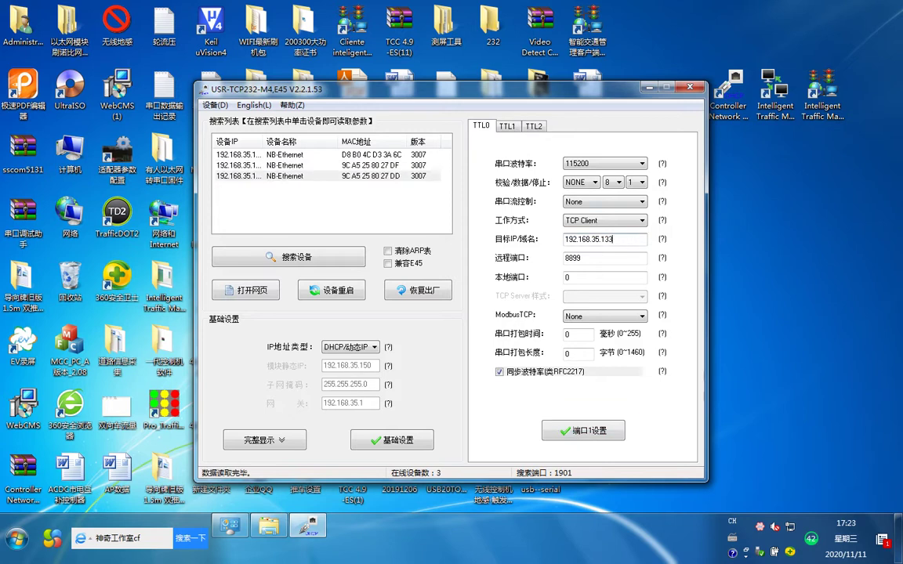
pyautogui.click(583, 431)
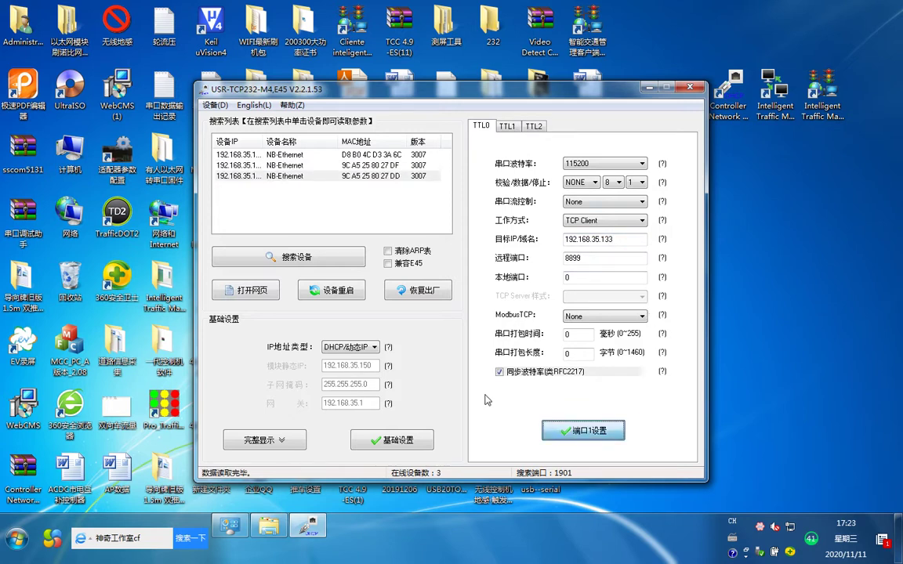
# - Read back the parameters of all three listed devices to check their target IP, and minimize the network setting tool
pyautogui.click(356, 159)
pyautogui.click(370, 166)
pyautogui.click(382, 176)
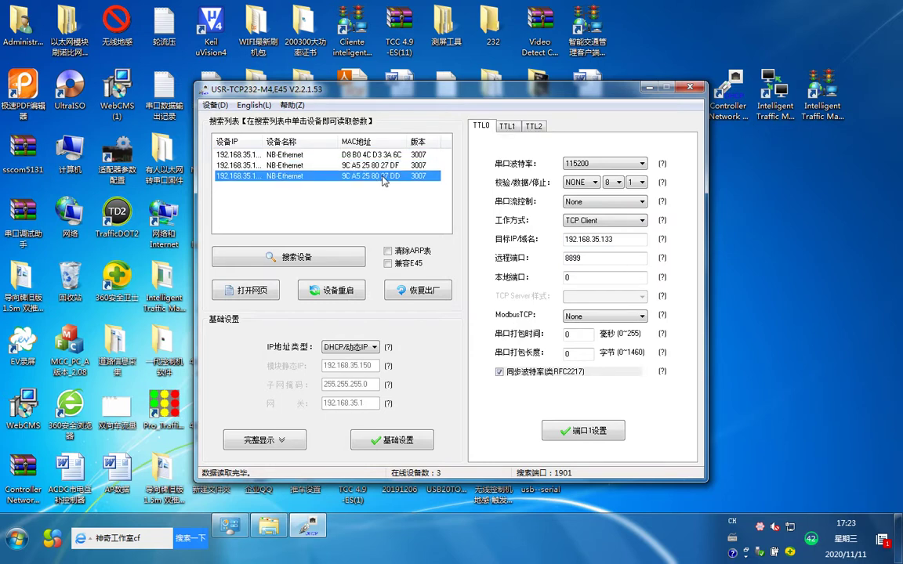
pyautogui.click(650, 87)
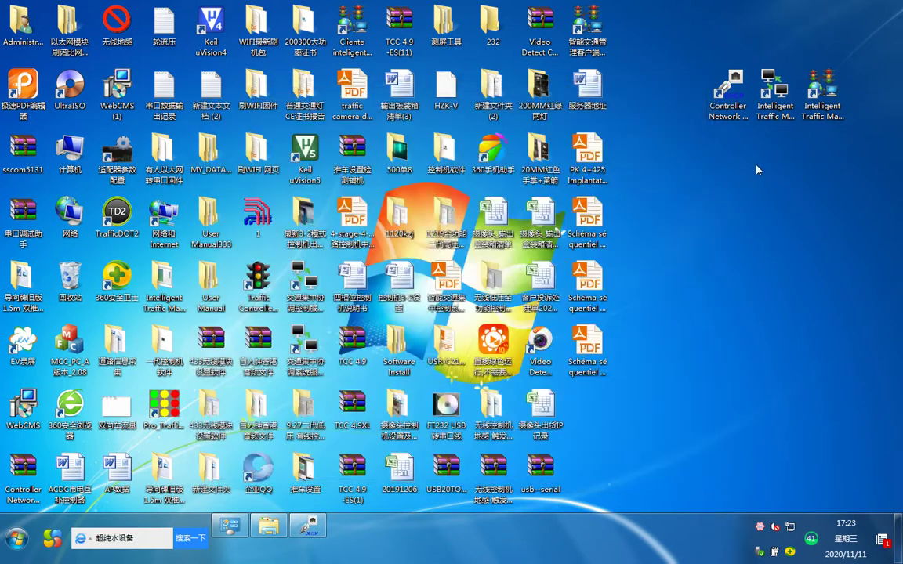
# - Launch Intelligent Traffic Management Server from the desktop and log in with the remembered credentials
pyautogui.rightClick(774, 111)
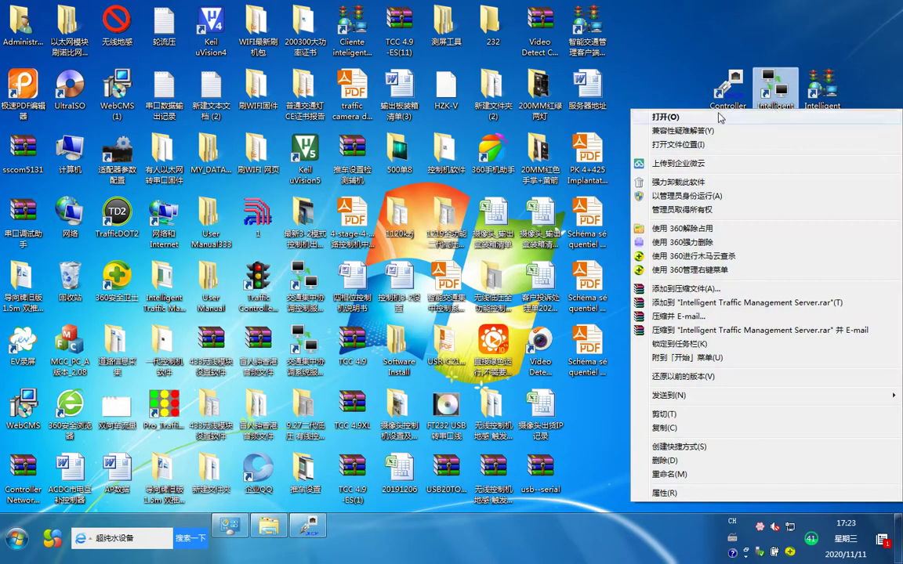
pyautogui.click(714, 118)
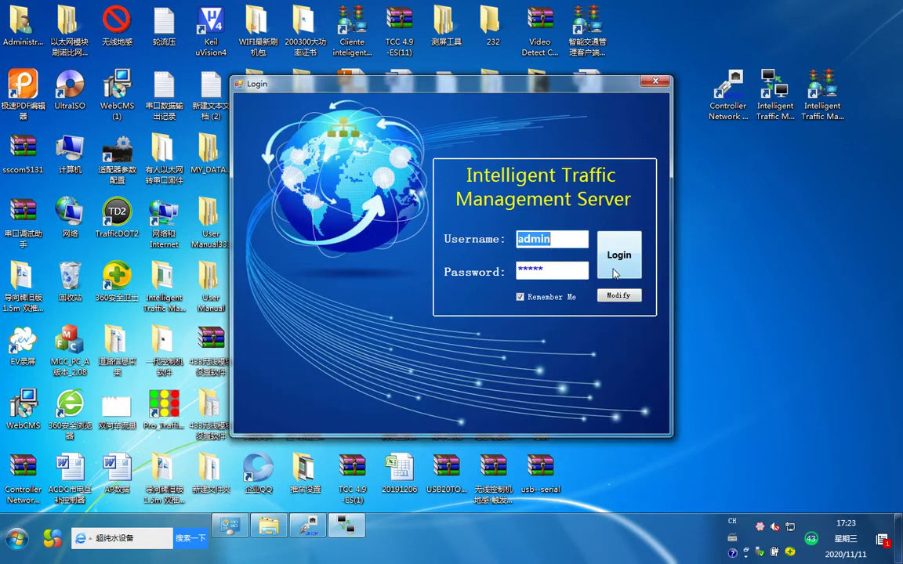
pyautogui.click(614, 270)
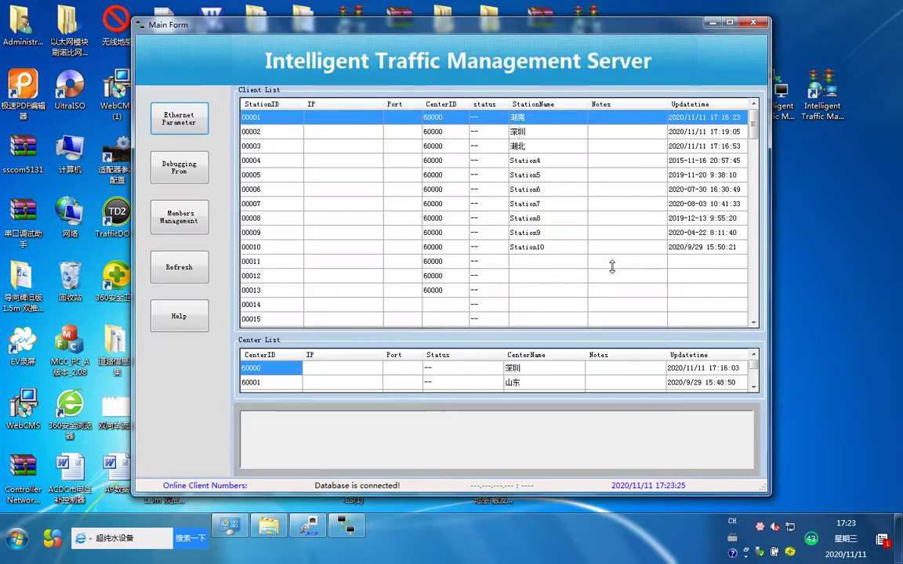
# - Save 192.168.35.133 as the local server IP in the Ethernet parameters, acknowledge the message and dismiss the settings window
pyautogui.click(191, 106)
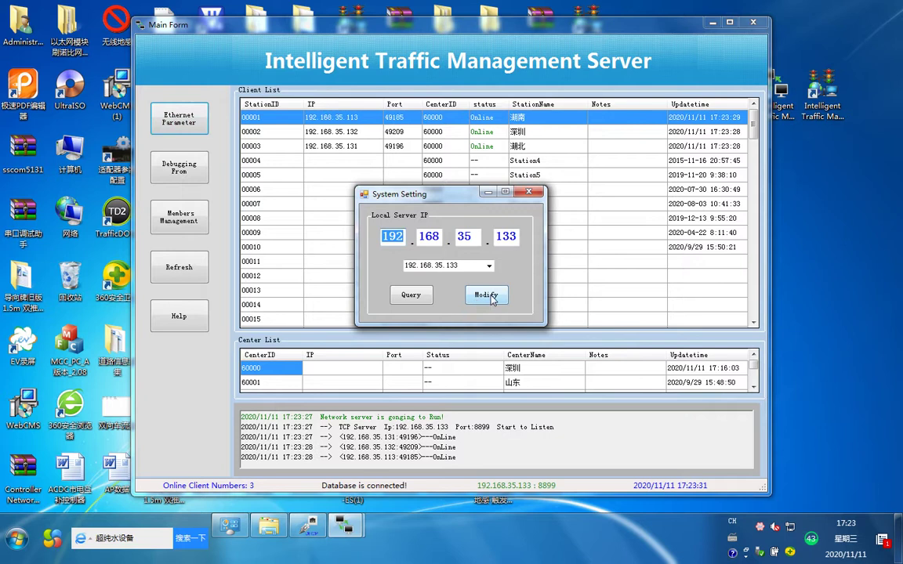
pyautogui.click(486, 295)
pyautogui.click(436, 304)
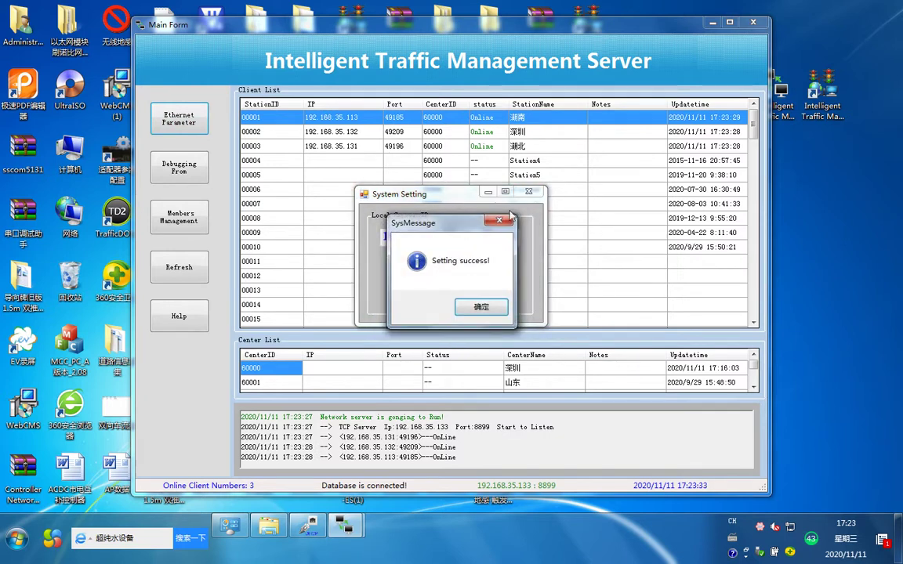
pyautogui.click(478, 306)
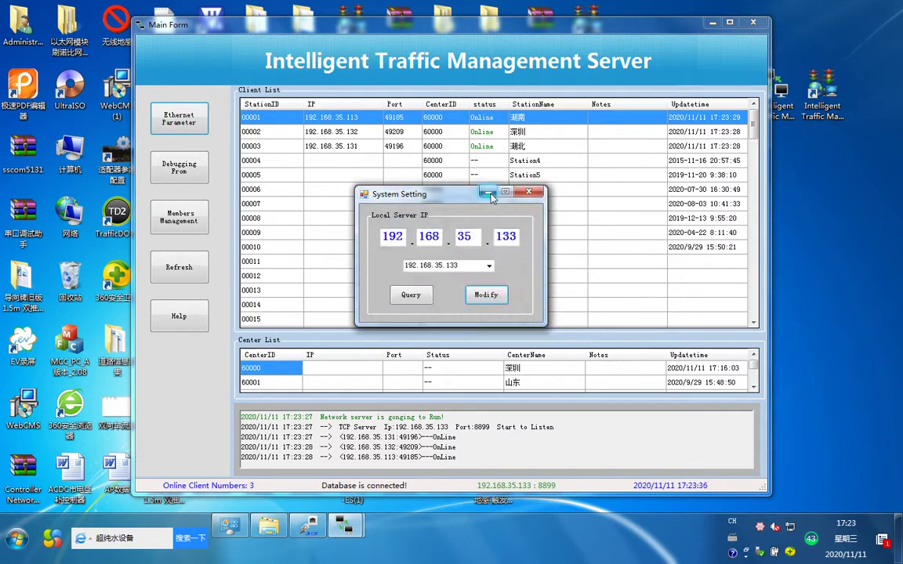
pyautogui.click(488, 193)
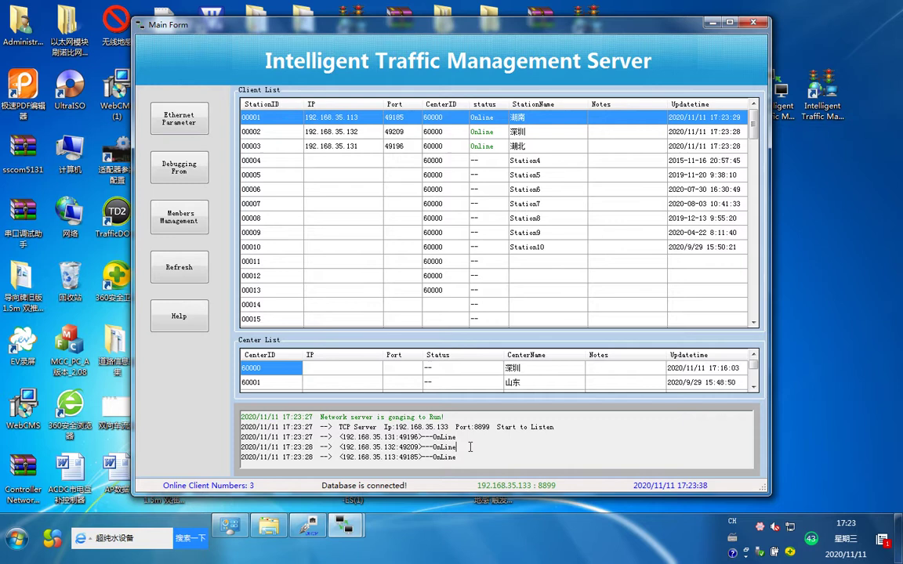
# - Close the traffic management server, confirm the exit, and restart it by logging in with the remembered credentials
pyautogui.click(754, 22)
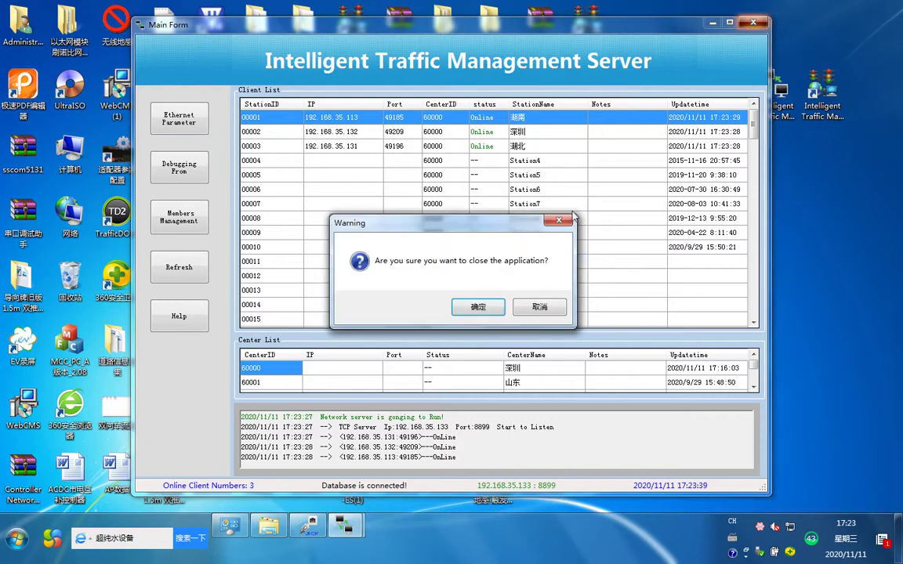
pyautogui.click(478, 307)
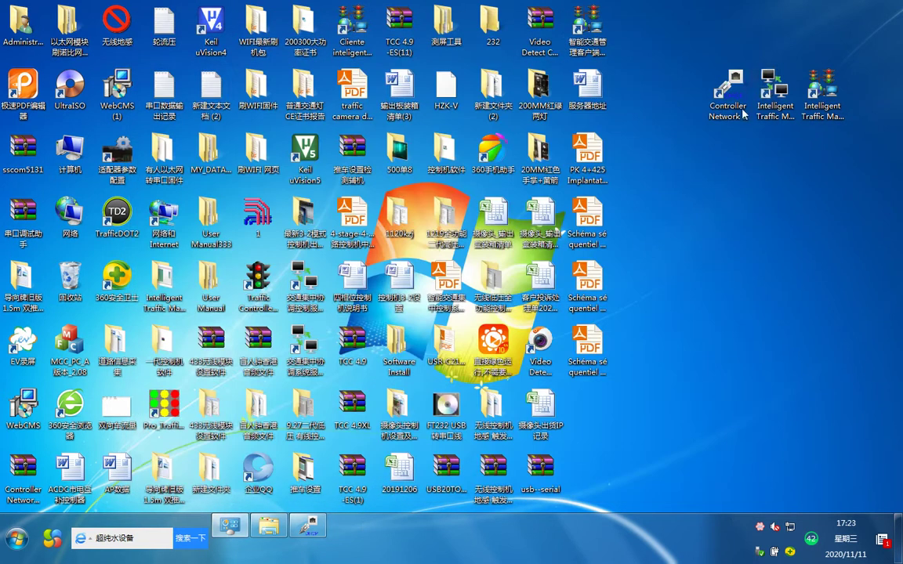
pyautogui.rightClick(774, 105)
pyautogui.click(702, 111)
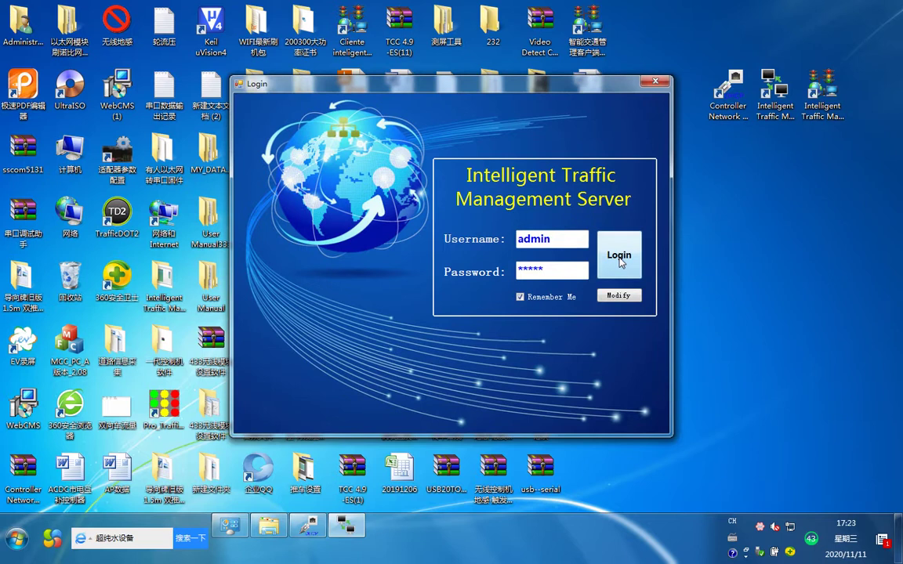
pyautogui.click(619, 256)
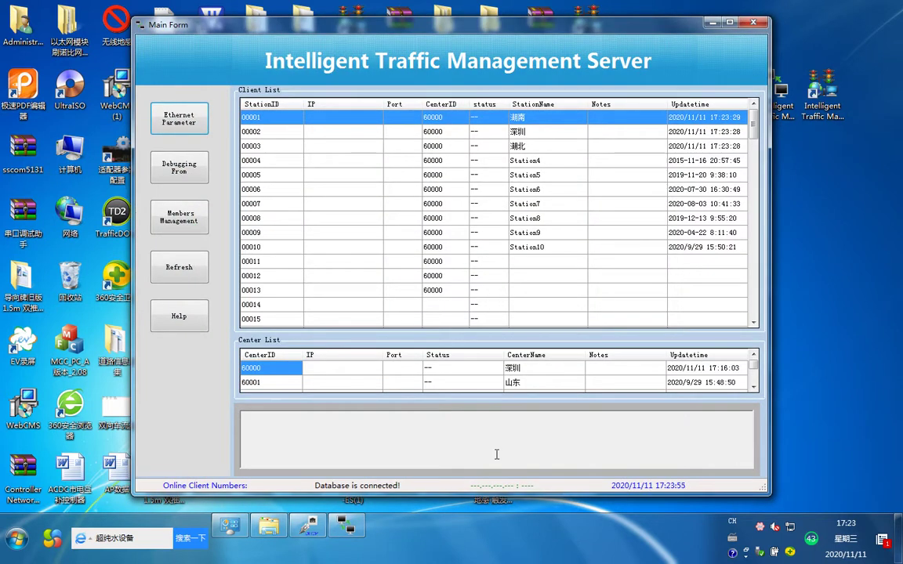
# - Check the local server IP and the controllers' online entries in the server log, and minimize the server window
pyautogui.click(179, 118)
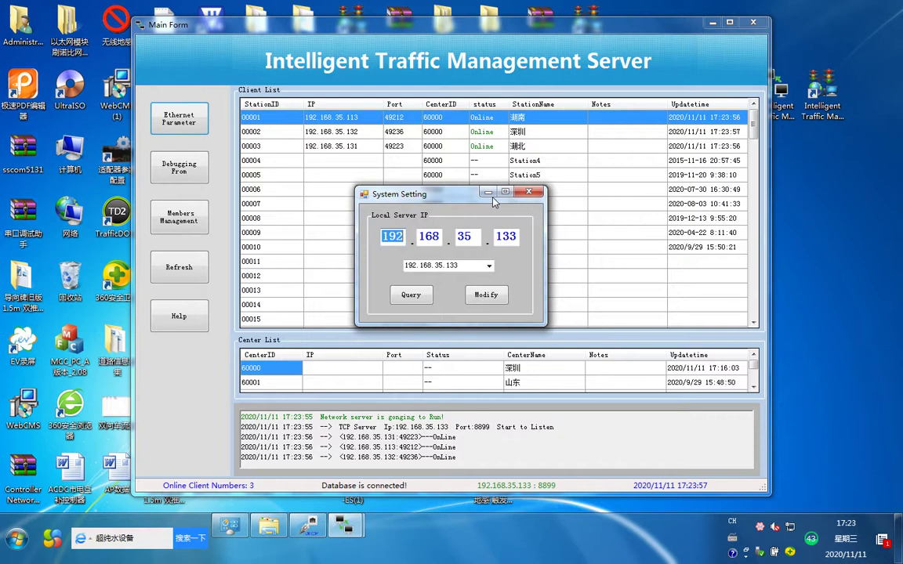
pyautogui.click(529, 192)
pyautogui.moveTo(400, 437); pyautogui.dragTo(455, 436)
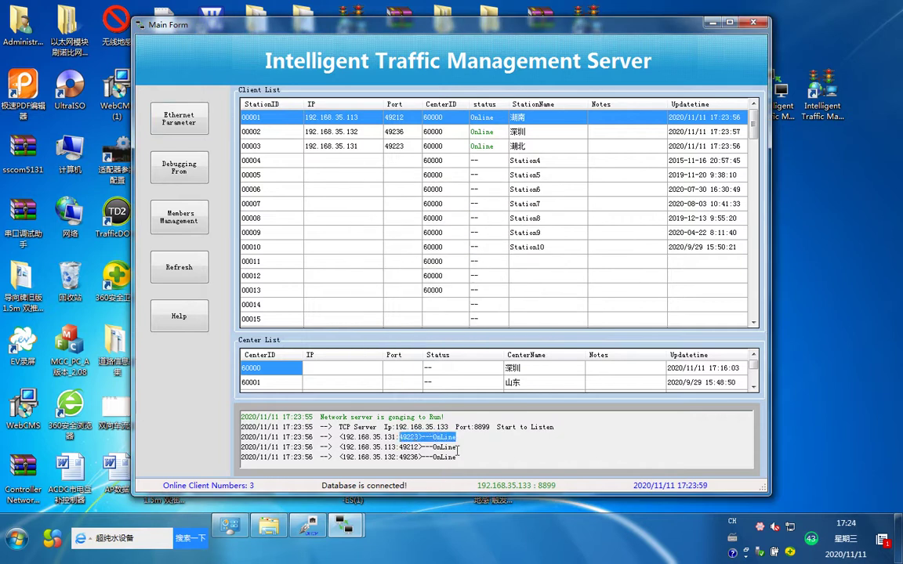
pyautogui.click(501, 455)
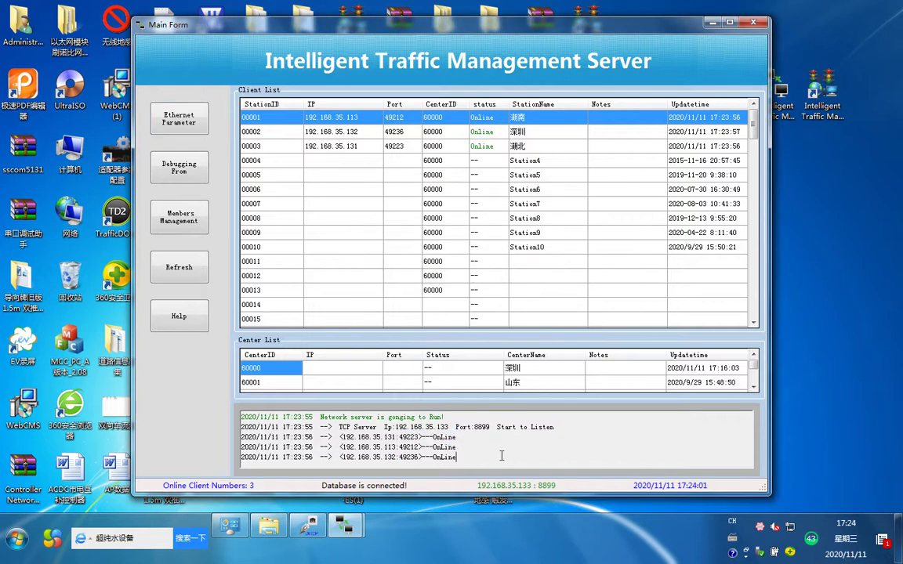
pyautogui.click(752, 22)
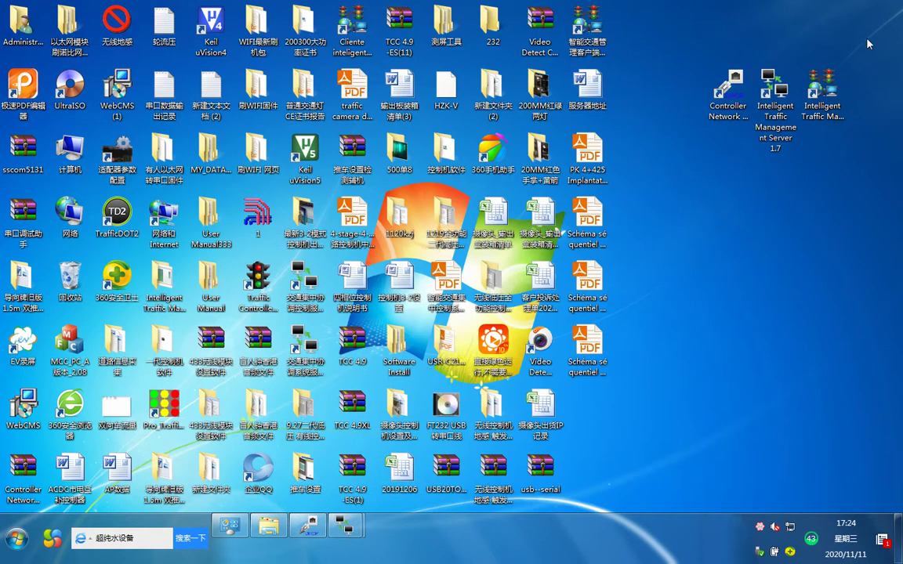
# - Launch Intelligent Traffic Management Client from the desktop and log in with the remembered credentials
pyautogui.rightClick(821, 83)
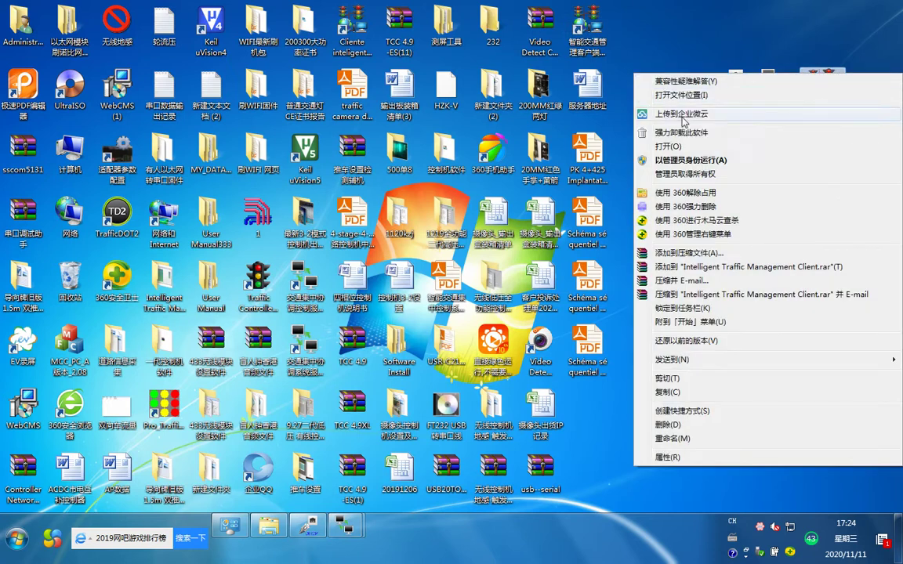
pyautogui.click(677, 146)
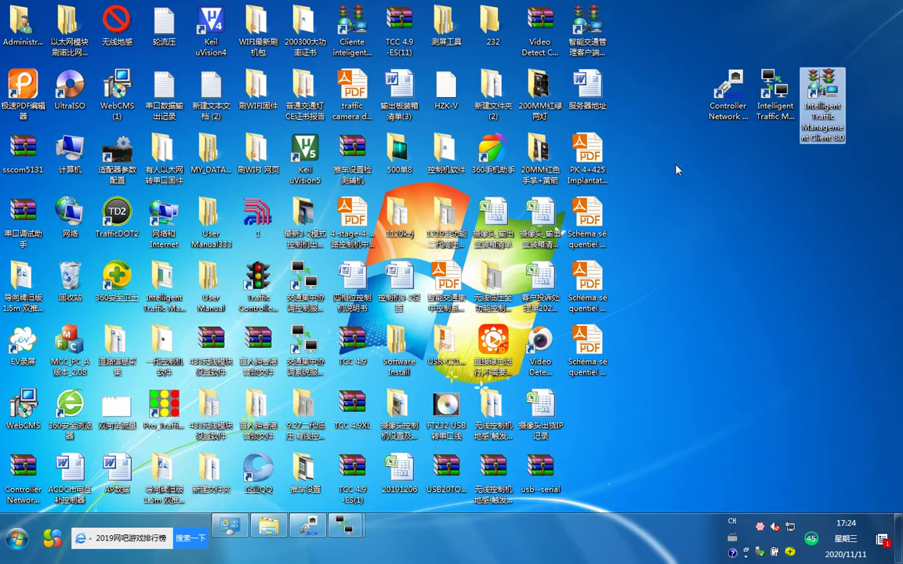
pyautogui.rightClick(837, 114)
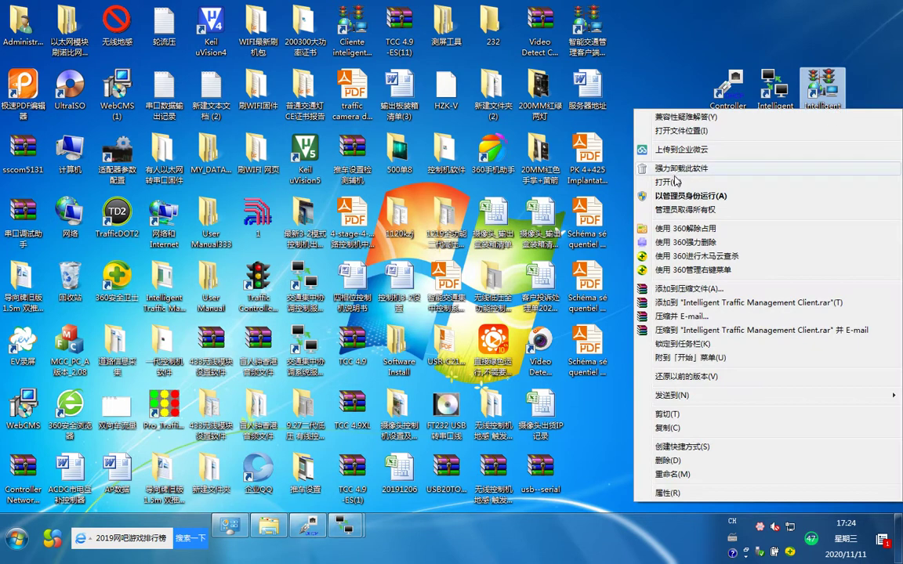
pyautogui.click(677, 183)
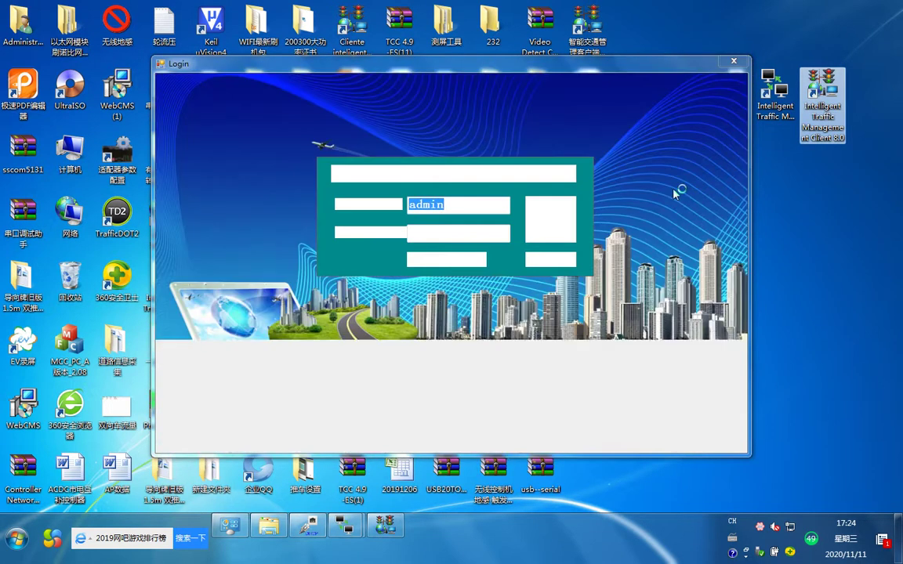
pyautogui.click(540, 220)
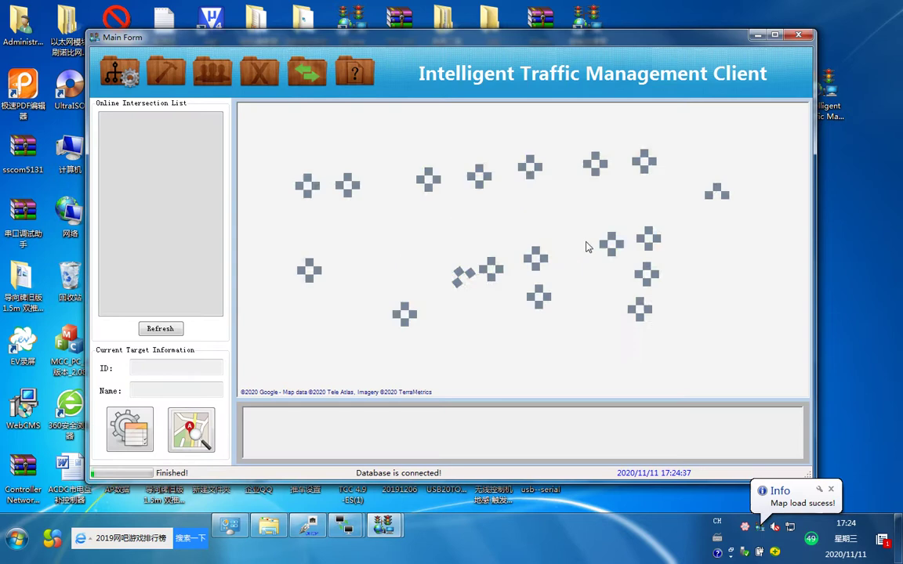
# - Save 192.168.35.133 as the remote Ethernet server IP, confirm the change, and check the connection entry in the client's message log
pyautogui.click(120, 72)
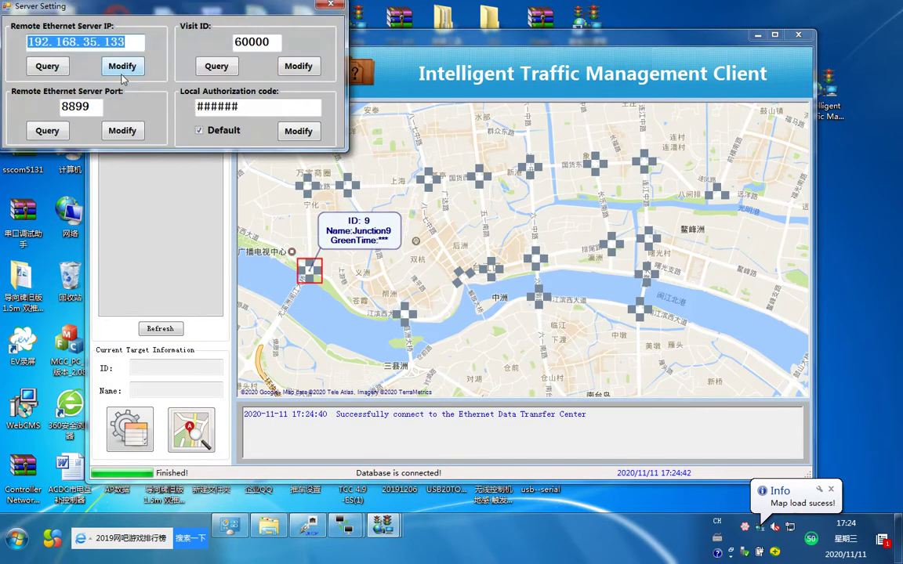
pyautogui.click(120, 70)
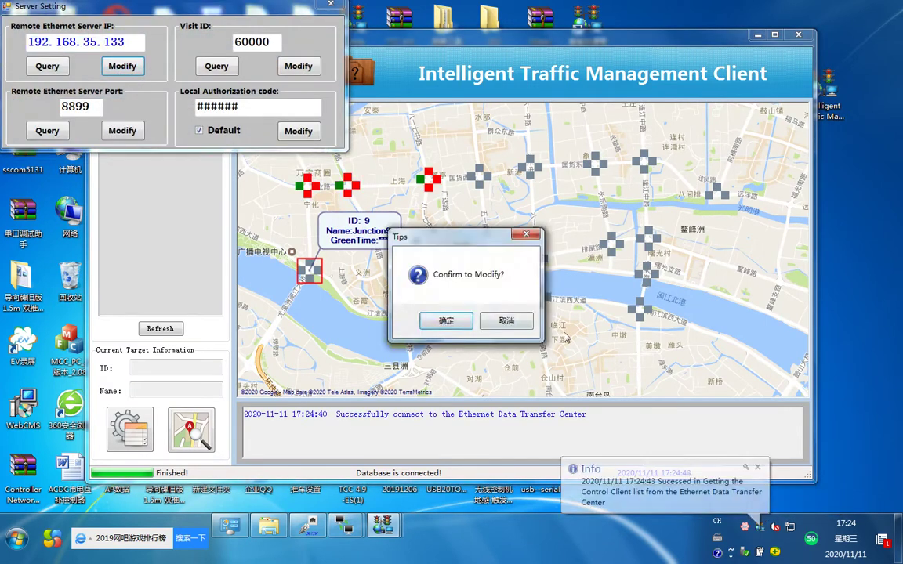
pyautogui.click(461, 325)
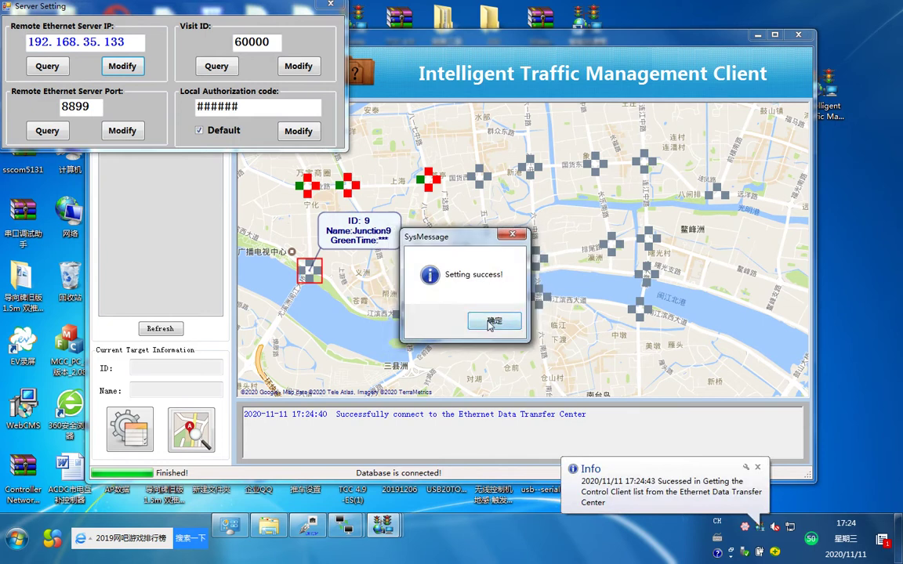
pyautogui.click(486, 321)
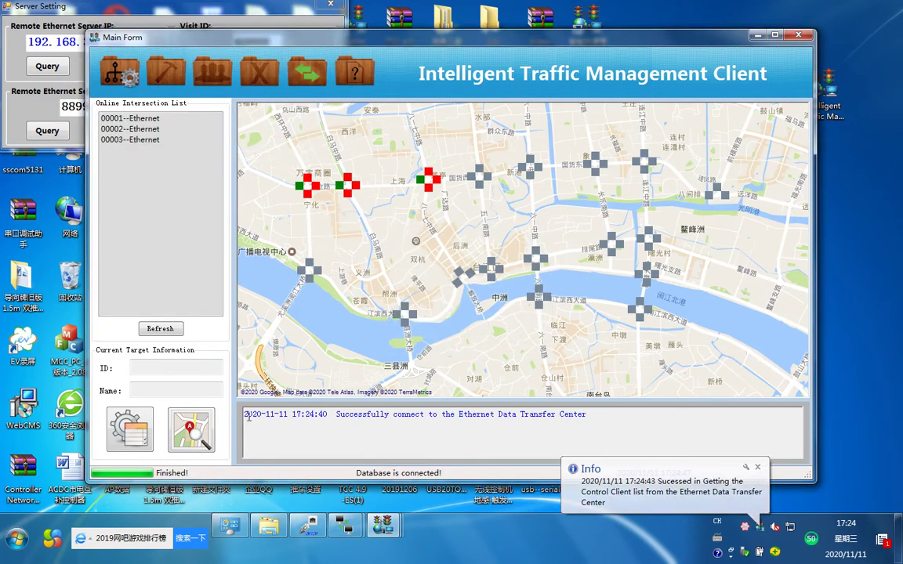
pyautogui.moveTo(244, 414); pyautogui.dragTo(607, 415)
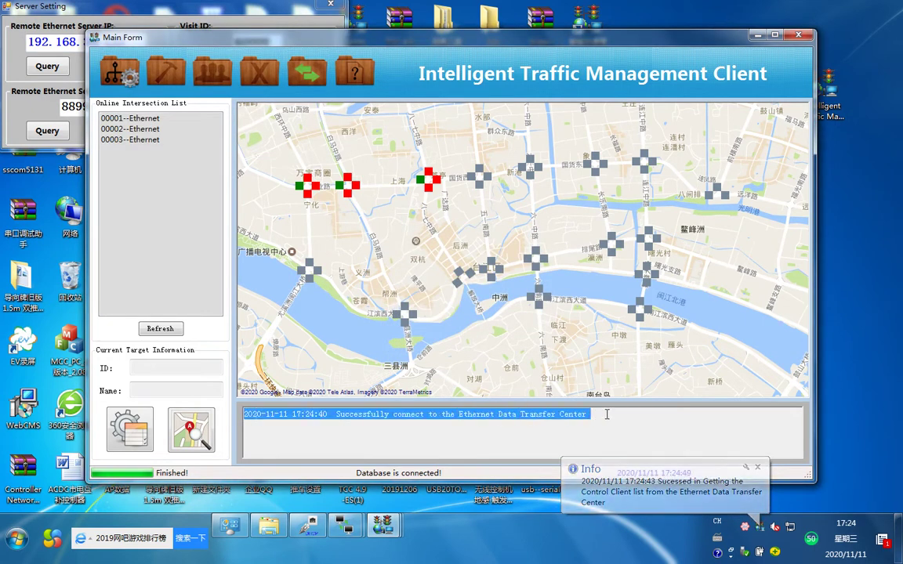
pyautogui.click(533, 432)
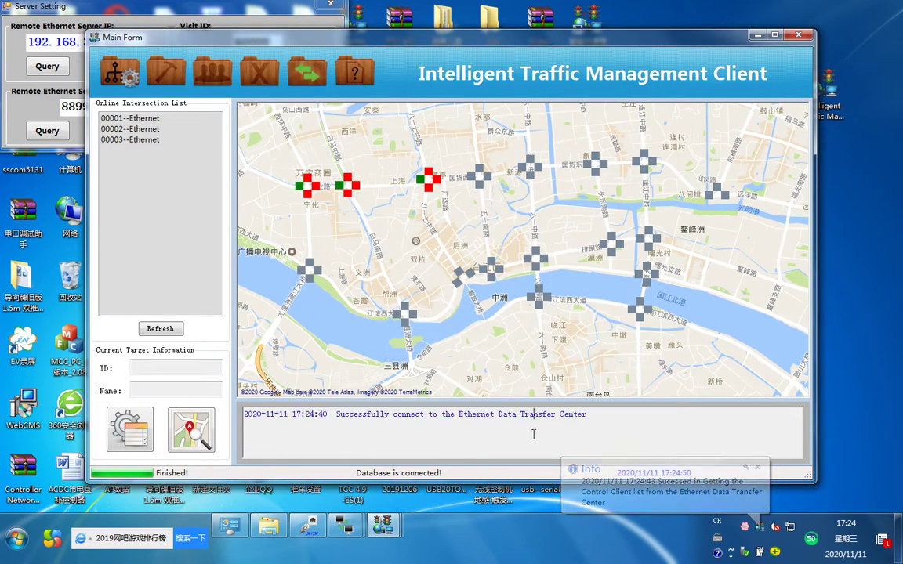
# - Open the single intersection configuration for junction 1 on the map and bring up its traffic settings
pyautogui.rightClick(319, 167)
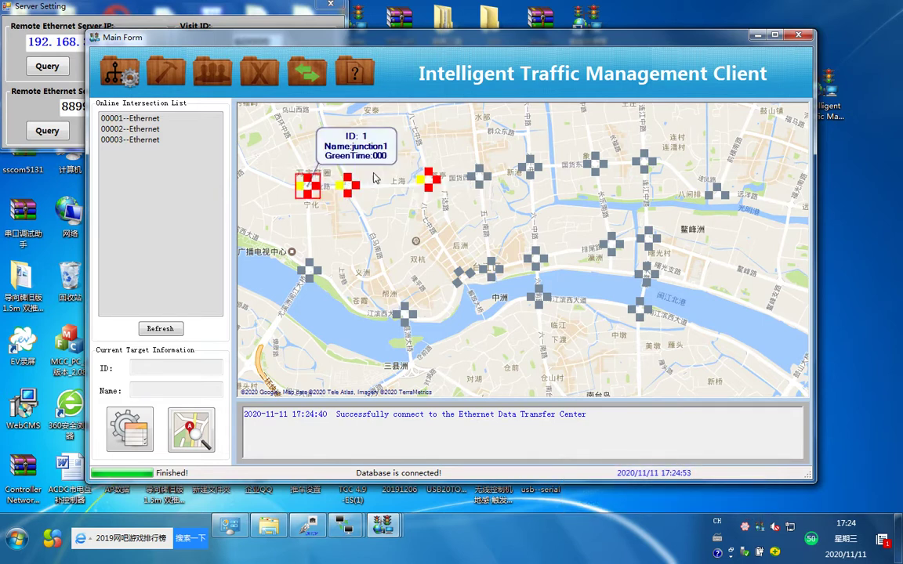
pyautogui.click(374, 176)
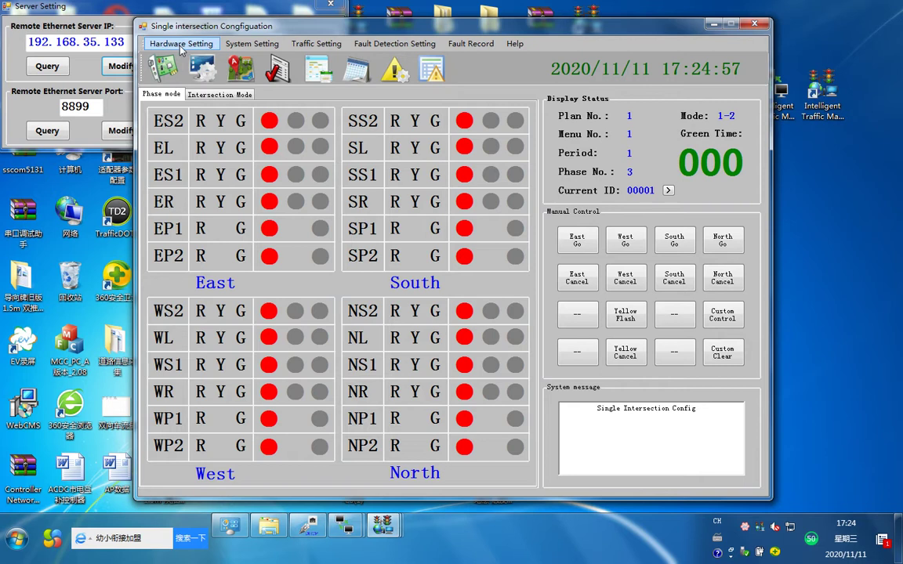
pyautogui.click(318, 45)
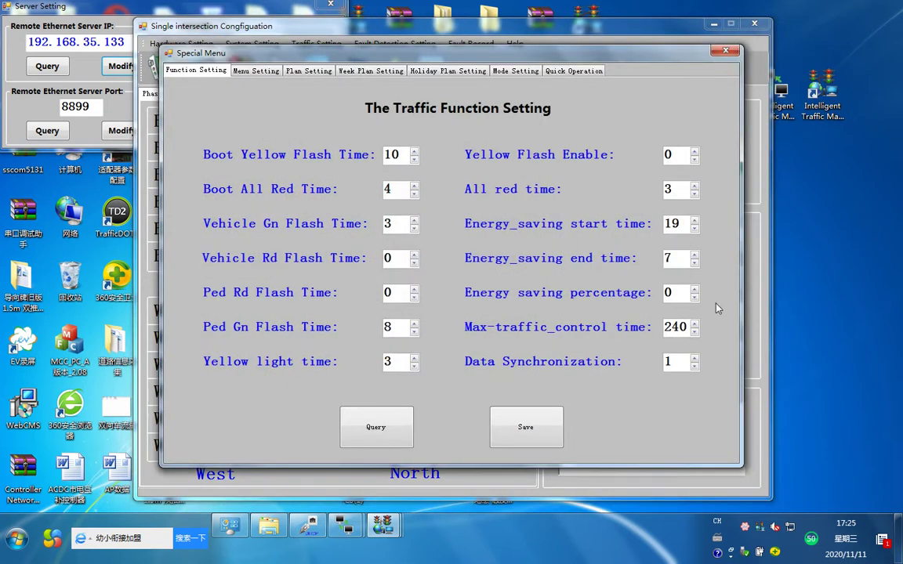
# - Look over the menu and plan settings, and query the green wave data for green wave plan 1
pyautogui.click(255, 71)
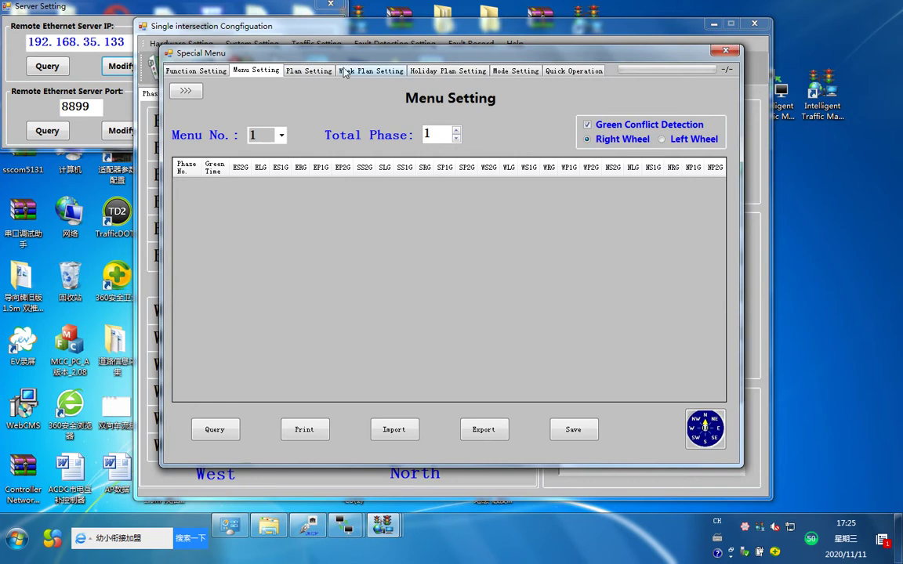
pyautogui.click(302, 70)
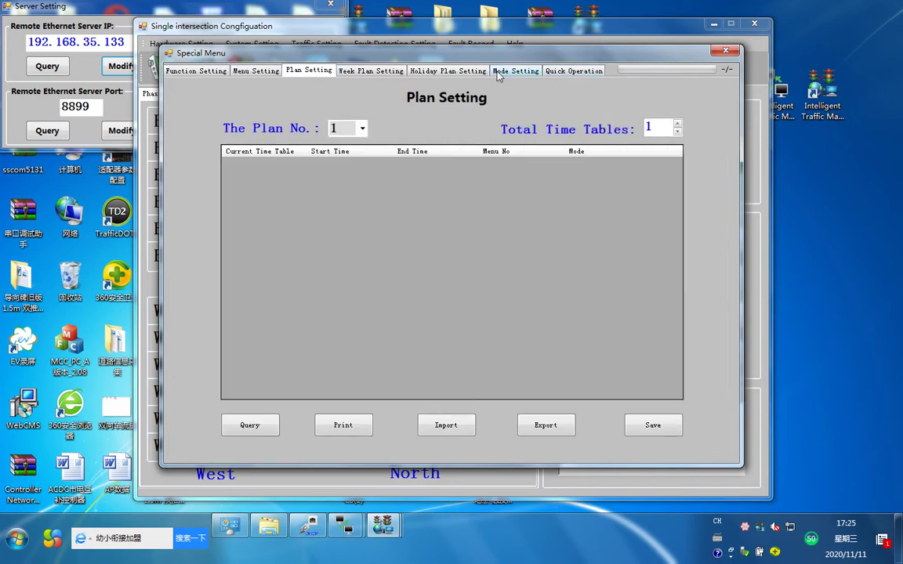
pyautogui.click(578, 72)
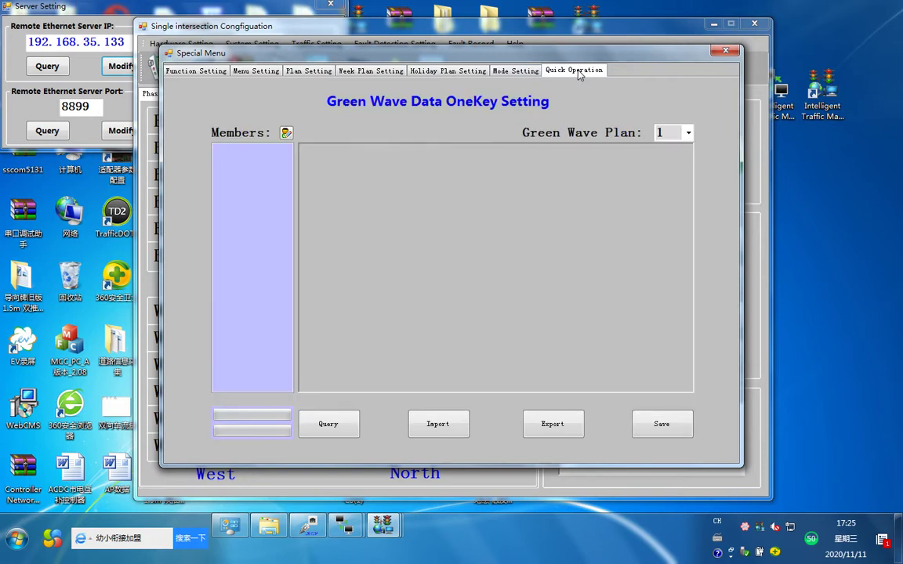
pyautogui.click(324, 424)
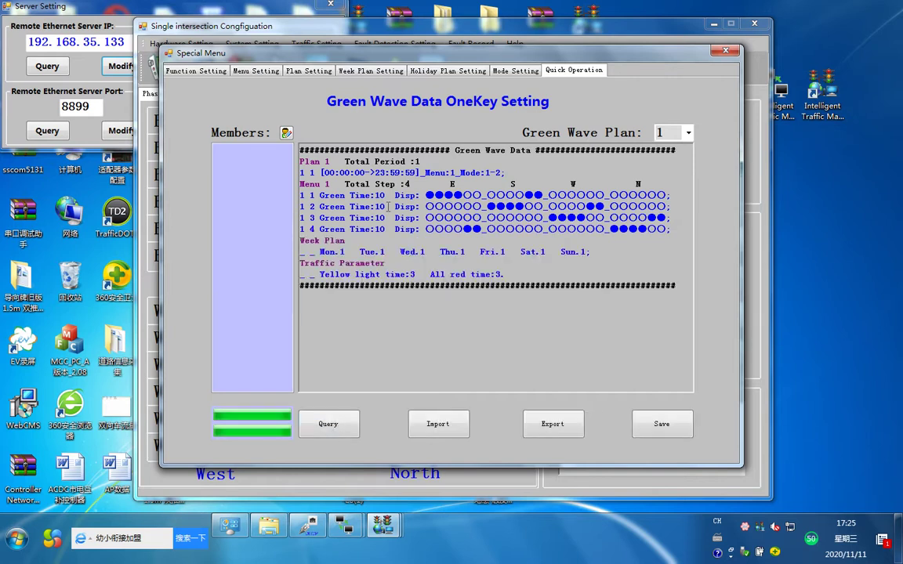
# - Enable junctions 1, 2 and 3 as green wave members, save the green wave data to them and acknowledge the completion message
pyautogui.click(286, 132)
pyautogui.click(320, 180)
pyautogui.click(319, 195)
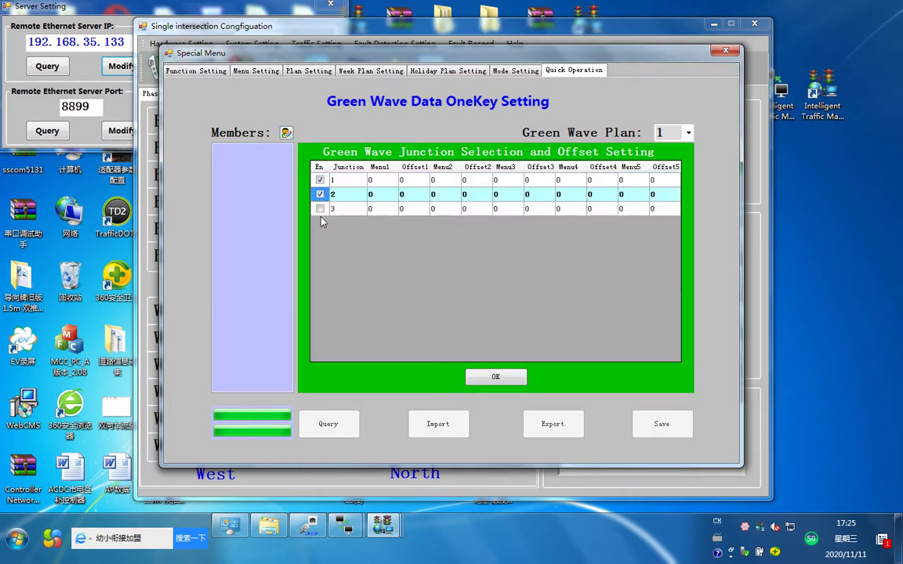
pyautogui.click(495, 377)
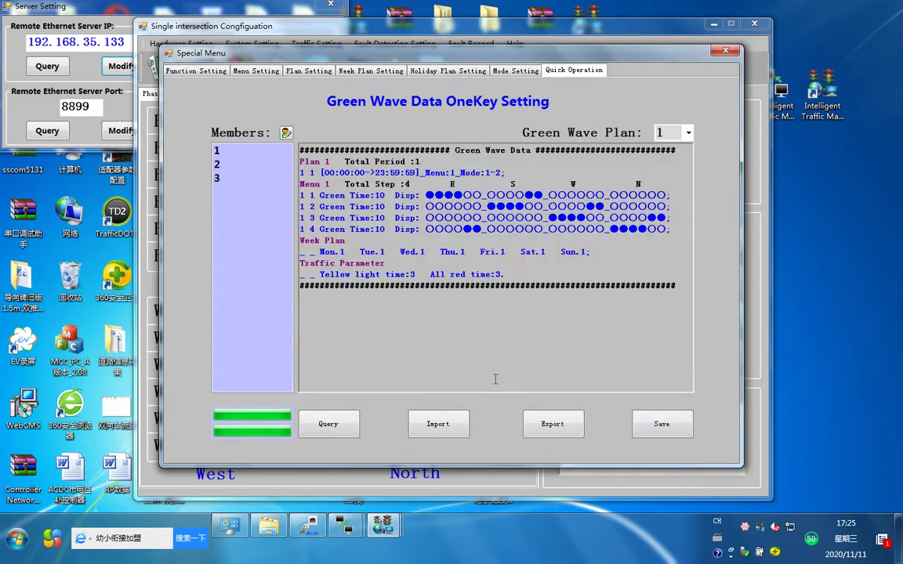
pyautogui.click(663, 429)
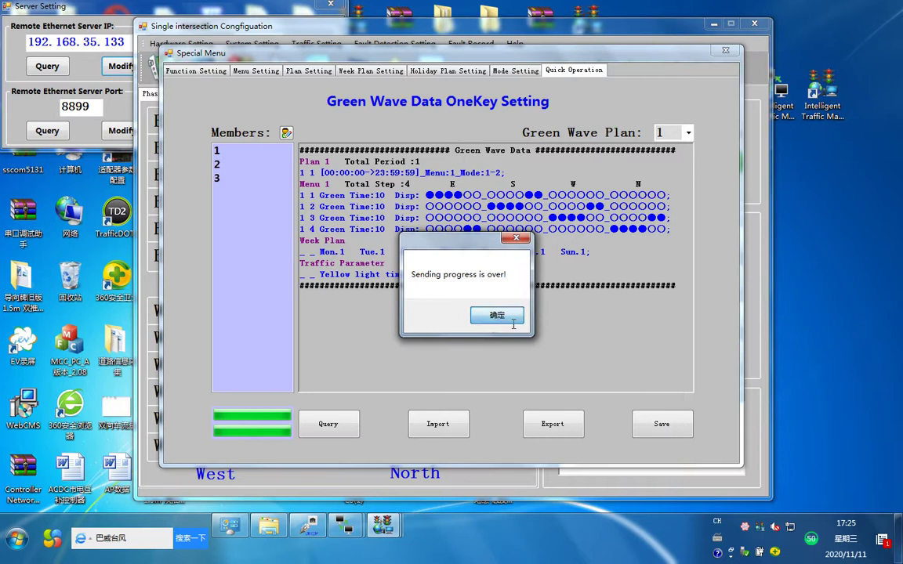
pyautogui.click(508, 315)
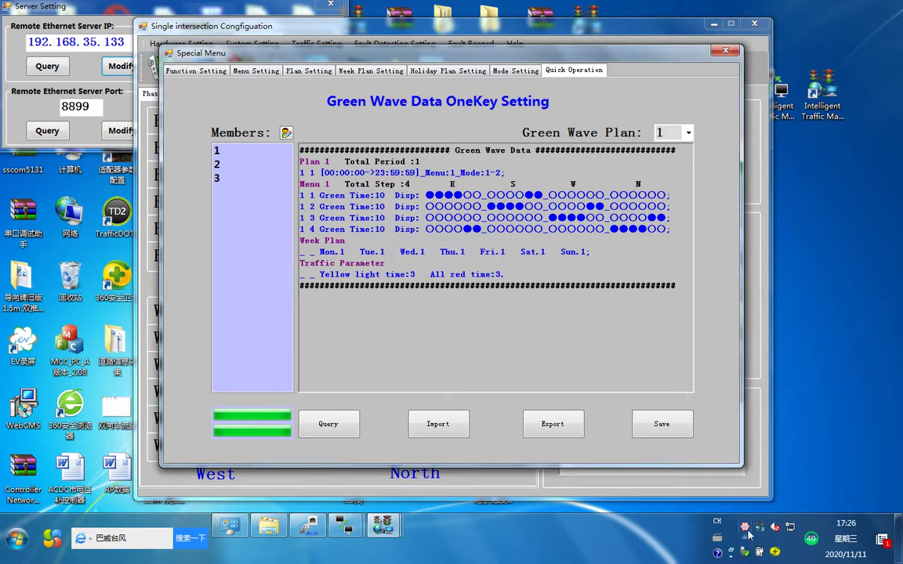